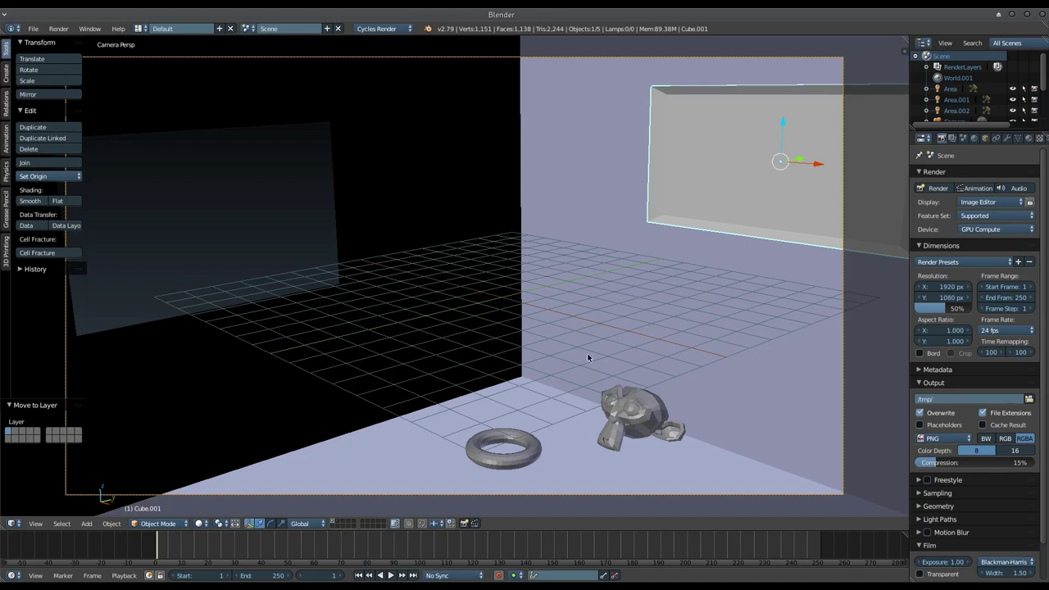
# Orbit and zoom around the room box from outside, selecting the window box.
pyautogui.scroll(-5, 508, 324)
pyautogui.moveTo(513, 332)
pyautogui.mouseDown(button='middle')
pyautogui.moveTo(559, 318)
pyautogui.moveTo(573, 332)
pyautogui.moveTo(480, 304)
pyautogui.moveTo(333, 326)
pyautogui.moveTo(479, 322)
pyautogui.moveTo(517, 274)
pyautogui.moveTo(545, 304)
pyautogui.moveTo(616, 300)
pyautogui.moveTo(572, 297)
pyautogui.mouseUp(button='middle')
pyautogui.scroll(3, 572, 298)
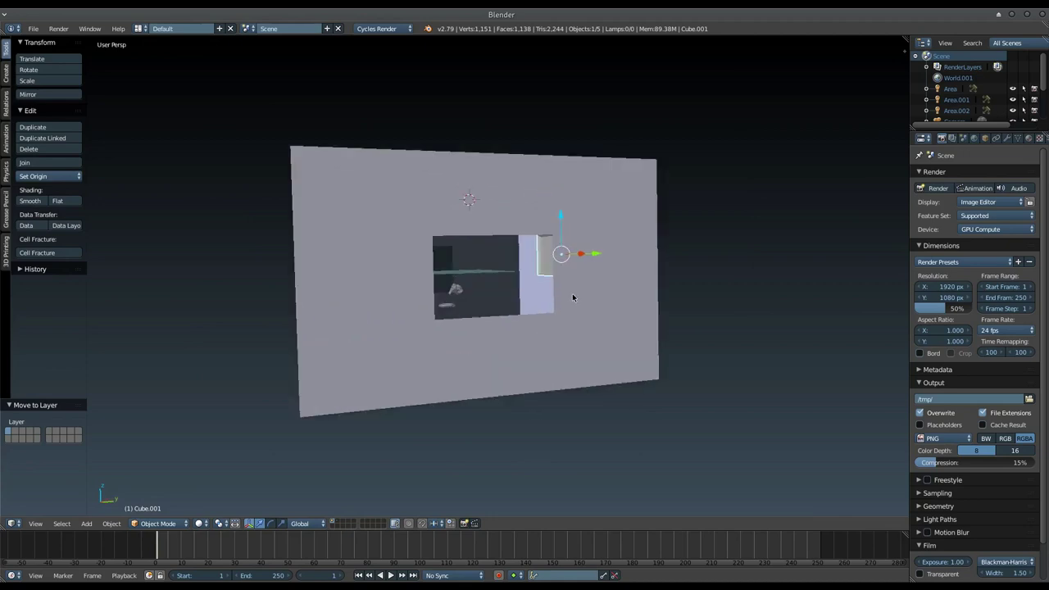
pyautogui.scroll(5, 572, 298)
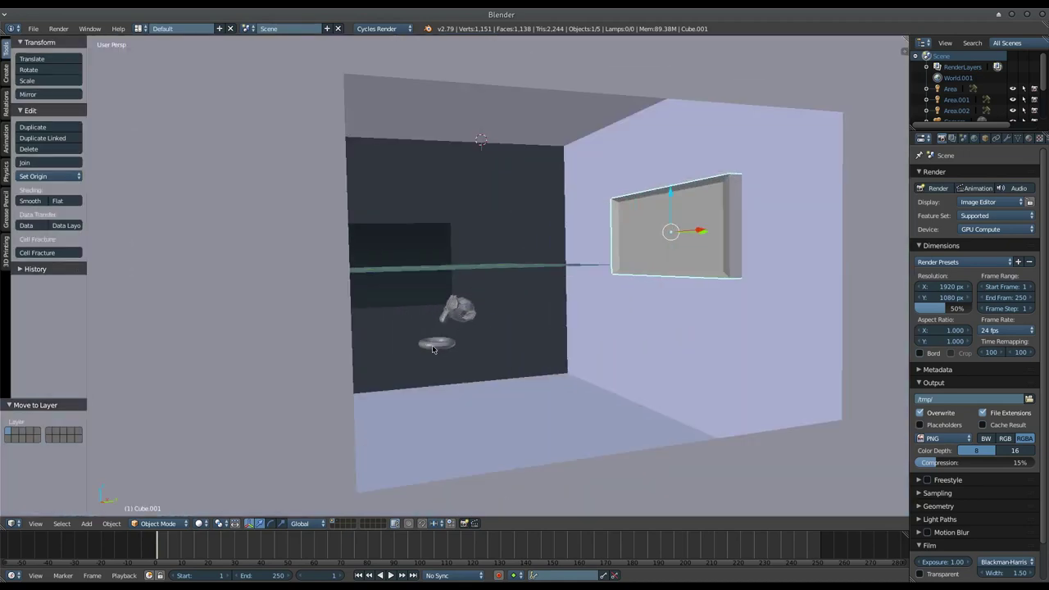
pyautogui.rightClick(681, 215)
pyautogui.rightClick(686, 219)
# Return to the camera view, zoom in, and hide the Tool Shelf.
pyautogui.press('KP_0')
pyautogui.scroll(4, 578, 291)
pyautogui.scroll(1, 569, 296)
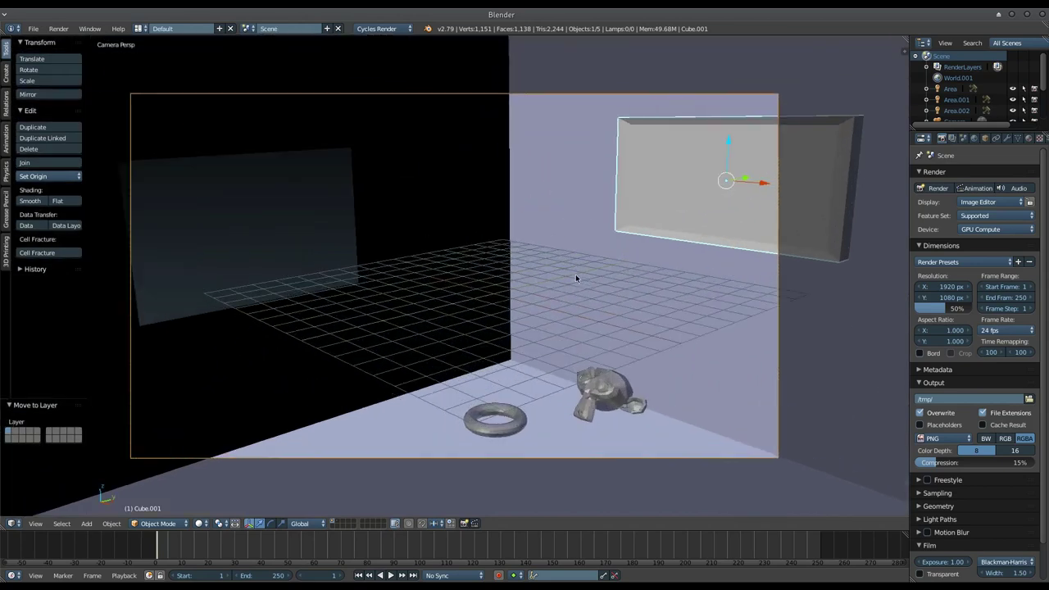
pyautogui.scroll(2, 576, 276)
pyautogui.scroll(1, 578, 277)
pyautogui.scroll(1, 582, 278)
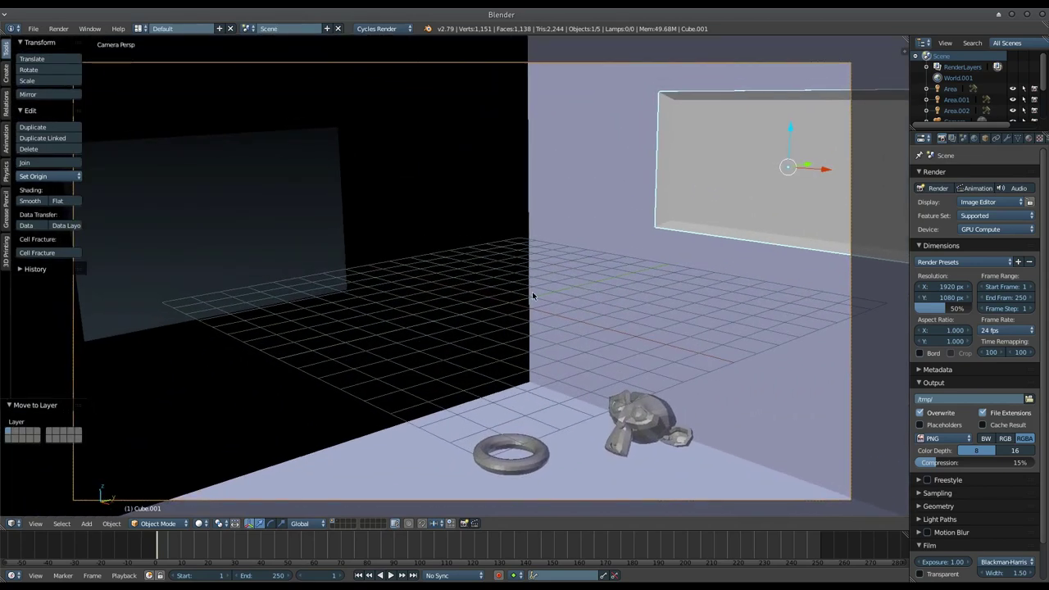
pyautogui.press('t')
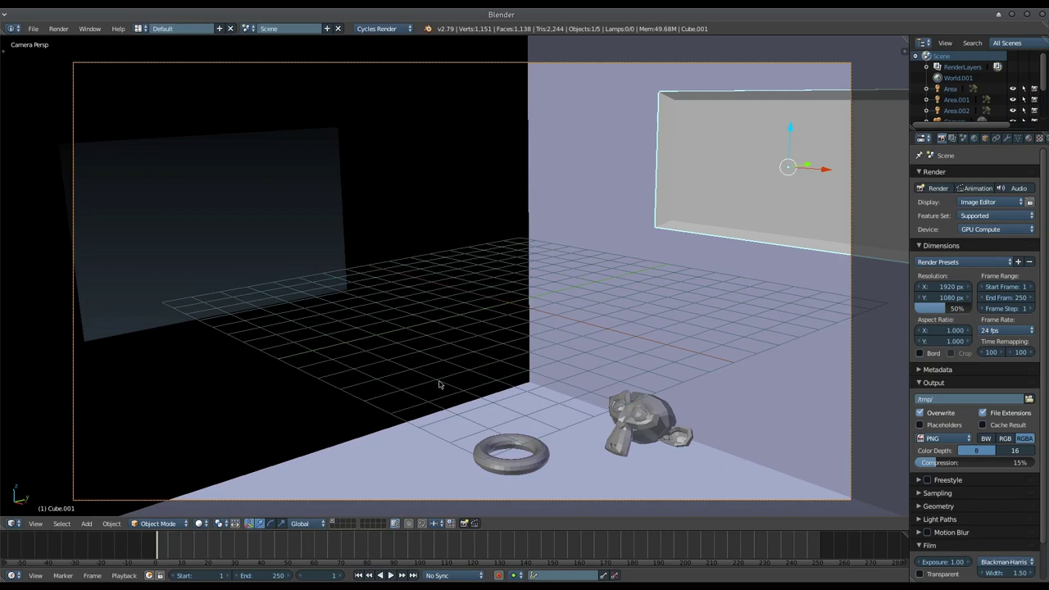
# Show the lamp layer and inspect the Area and Area.001 lamps, framing Area.001.
pyautogui.keyDown('shift'); pyautogui.click(337, 525); pyautogui.keyUp('shift')
pyautogui.moveTo(362, 240)
pyautogui.mouseDown(button='middle')
pyautogui.moveTo(532, 239)
pyautogui.moveTo(495, 254)
pyautogui.mouseUp(button='middle')
pyautogui.rightClick(359, 312)
pyautogui.moveTo(359, 311)
pyautogui.mouseDown(button='middle')
pyautogui.moveTo(370, 292)
pyautogui.moveTo(527, 307)
pyautogui.moveTo(490, 308)
pyautogui.moveTo(511, 311)
pyautogui.mouseUp(button='middle')
pyautogui.rightClick(538, 323)
pyautogui.rightClick(537, 323)
pyautogui.press('KP_Decimal')
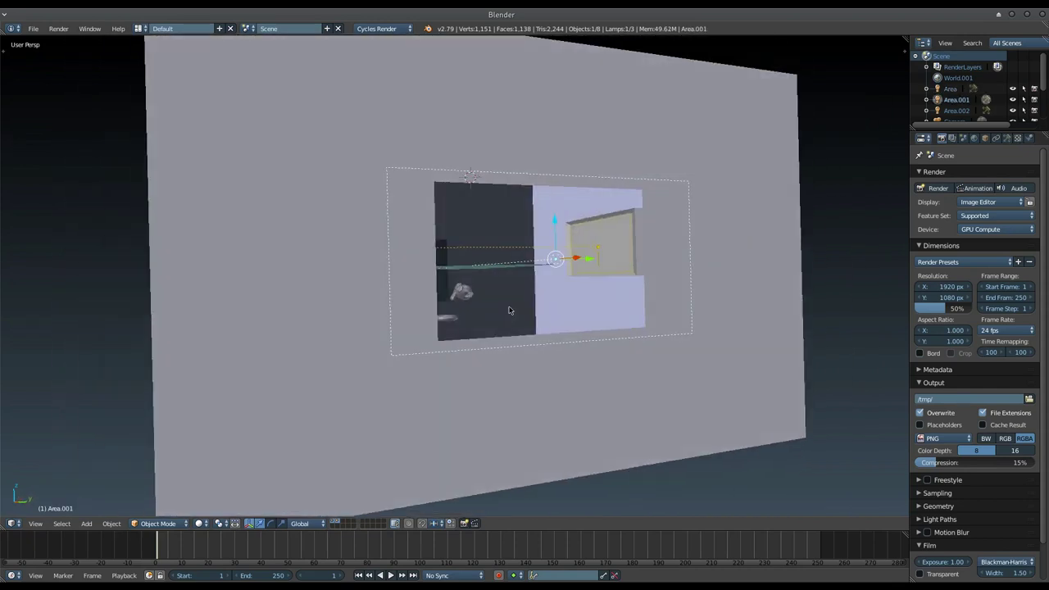
# Orbit around the window wall from outside, selecting the Cube and Cube.001 window box.
pyautogui.rightClick(599, 250)
pyautogui.moveTo(582, 248)
pyautogui.mouseDown(button='middle')
pyautogui.moveTo(546, 247)
pyautogui.moveTo(675, 253)
pyautogui.moveTo(684, 244)
pyautogui.mouseUp(button='middle')
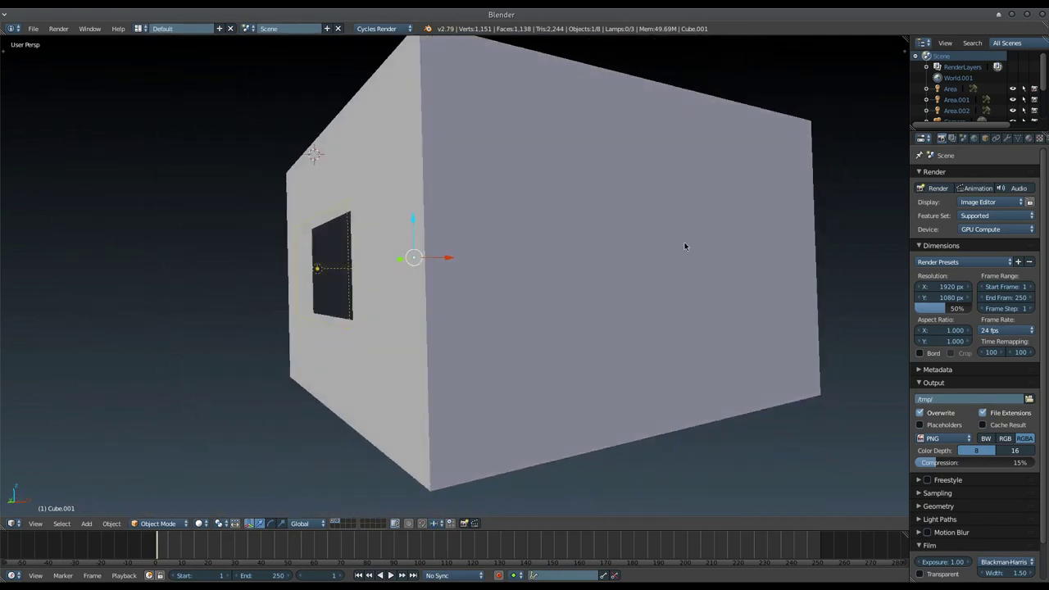
pyautogui.moveTo(784, 288); pyautogui.dragTo(661, 300, button='middle')
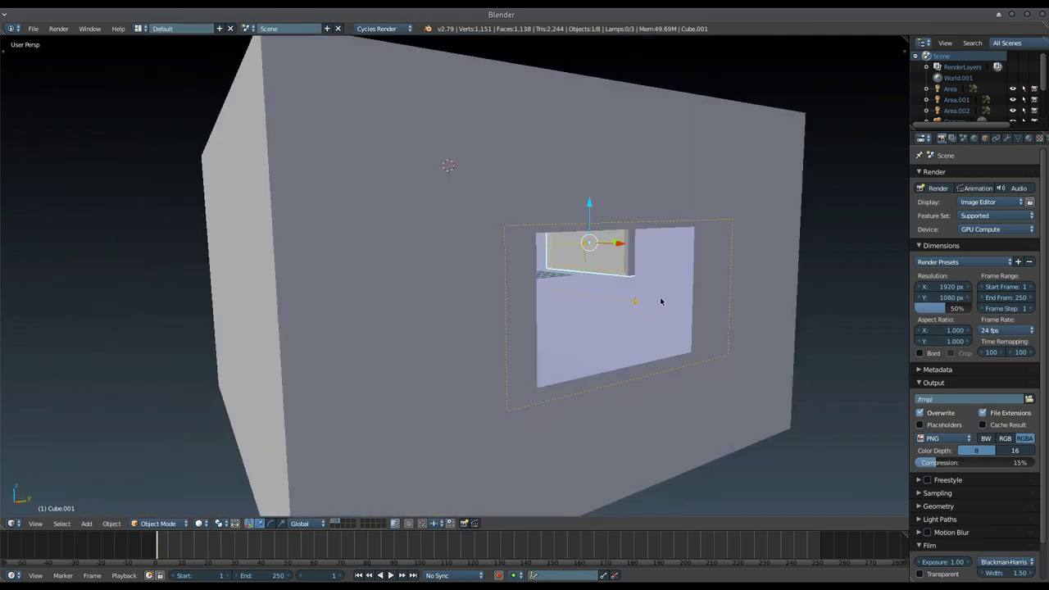
pyautogui.scroll(-5, 674, 326)
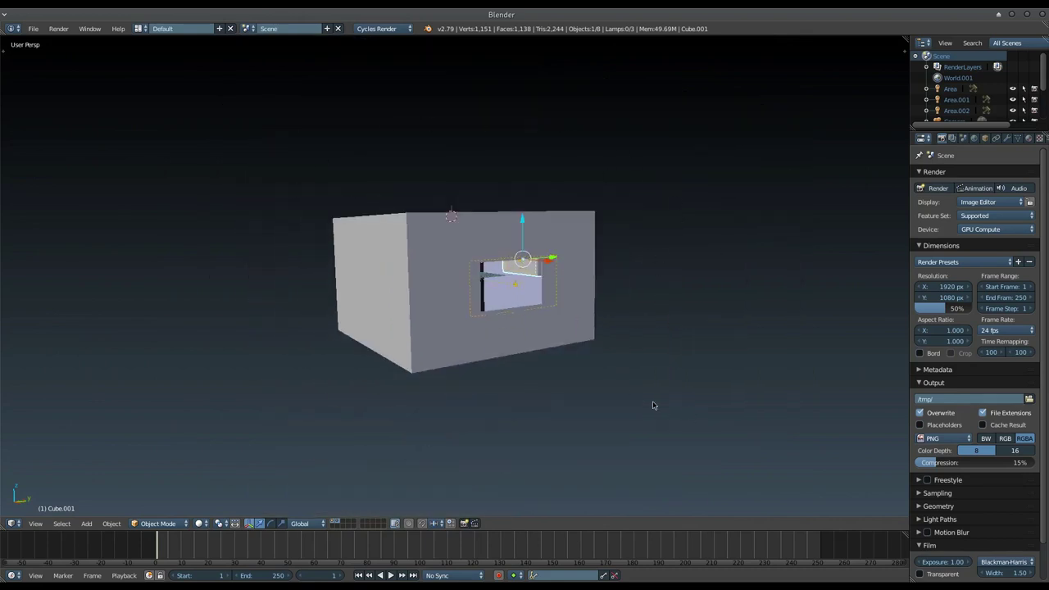
pyautogui.scroll(2, 512, 358)
pyautogui.scroll(3, 508, 354)
pyautogui.scroll(3, 548, 338)
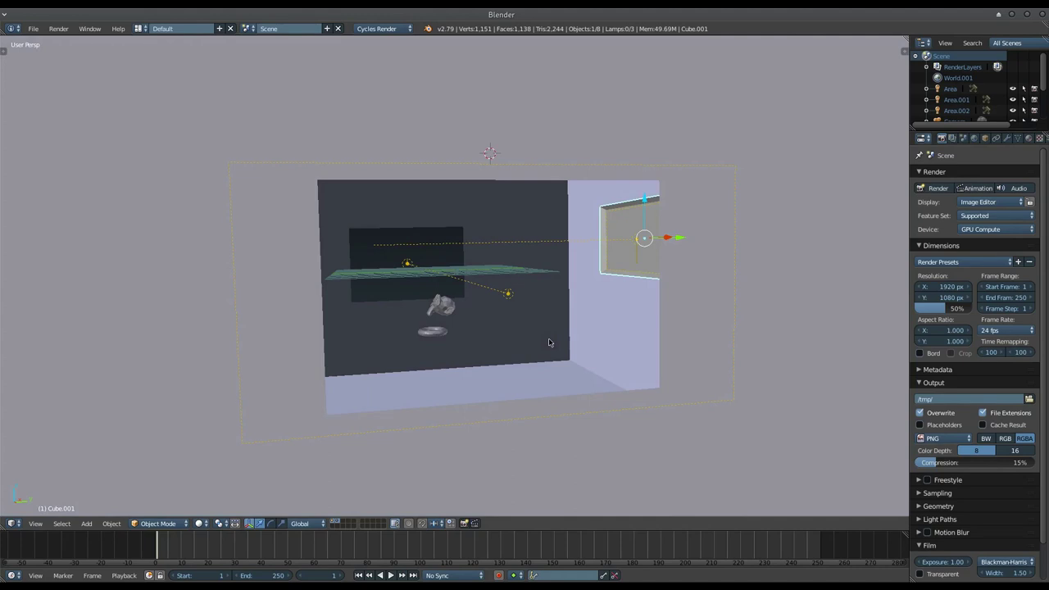
pyautogui.rightClick(641, 240)
pyautogui.rightClick(641, 241)
# Zoom in and turn the view to face the window frame up close.
pyautogui.moveTo(625, 242); pyautogui.dragTo(636, 256, button='middle')
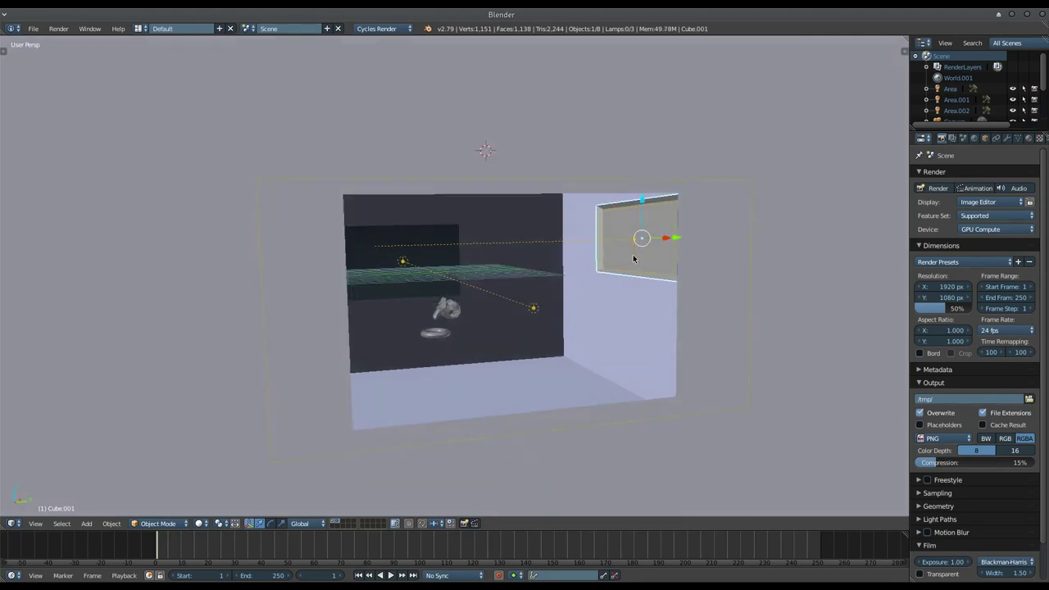
pyautogui.scroll(2, 637, 254)
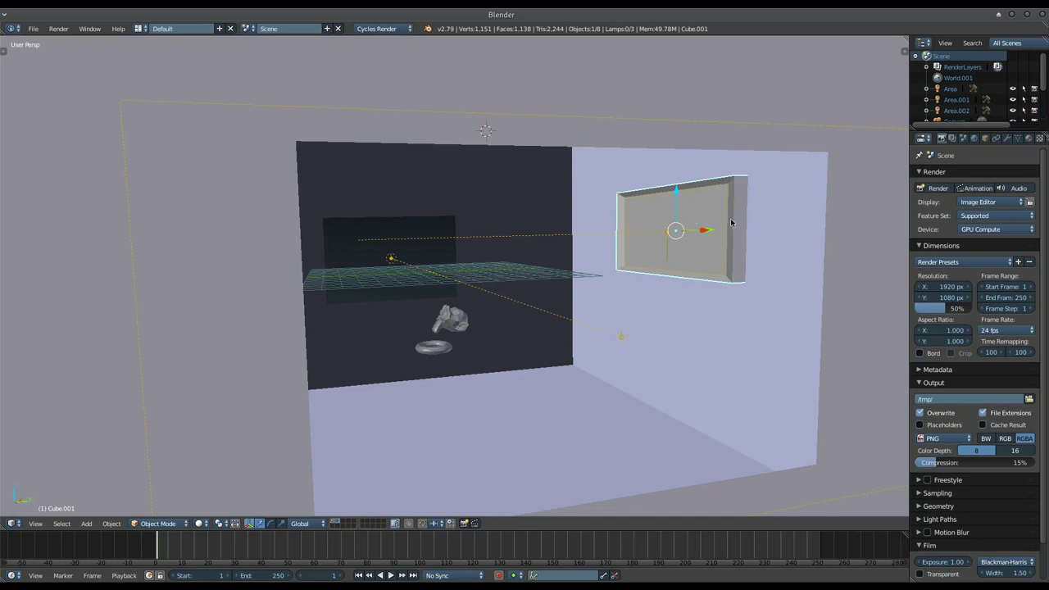
pyautogui.scroll(2, 705, 237)
pyautogui.scroll(4, 696, 259)
pyautogui.moveTo(697, 261); pyautogui.dragTo(754, 213, button='middle')
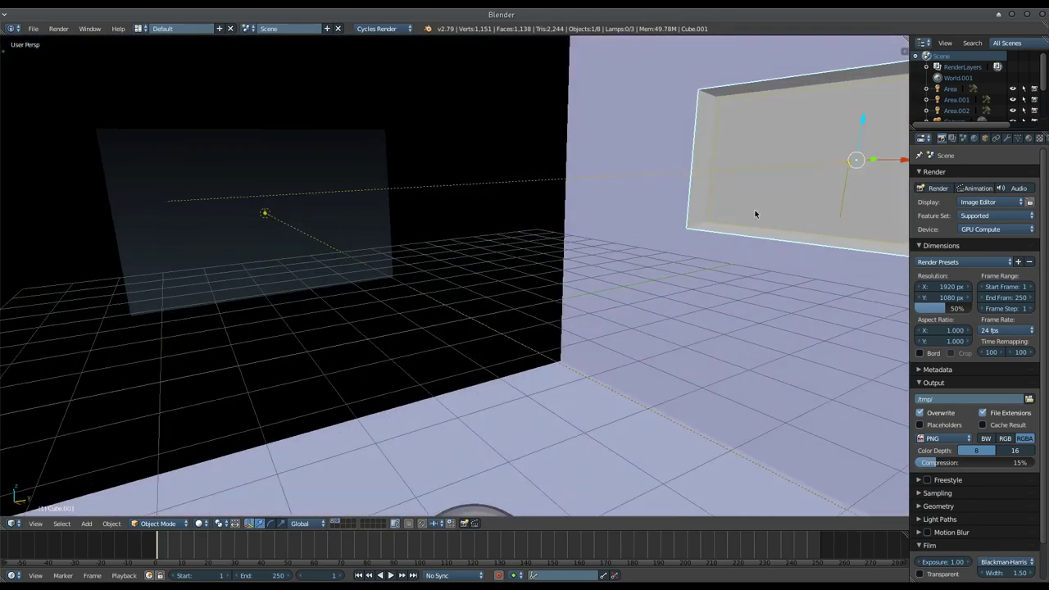
pyautogui.moveTo(721, 120)
pyautogui.mouseDown(button='middle')
pyautogui.moveTo(721, 194)
pyautogui.moveTo(657, 211)
pyautogui.moveTo(663, 237)
pyautogui.moveTo(756, 262)
pyautogui.moveTo(761, 246)
pyautogui.moveTo(730, 253)
pyautogui.moveTo(628, 240)
pyautogui.mouseUp(button='middle')
# Widen lamp Area.002 to Size X 13.283 and nudge it slightly along X.
pyautogui.rightClick(698, 130)
pyautogui.click(1006, 137)
pyautogui.moveTo(945, 258); pyautogui.dragTo(890, 262)
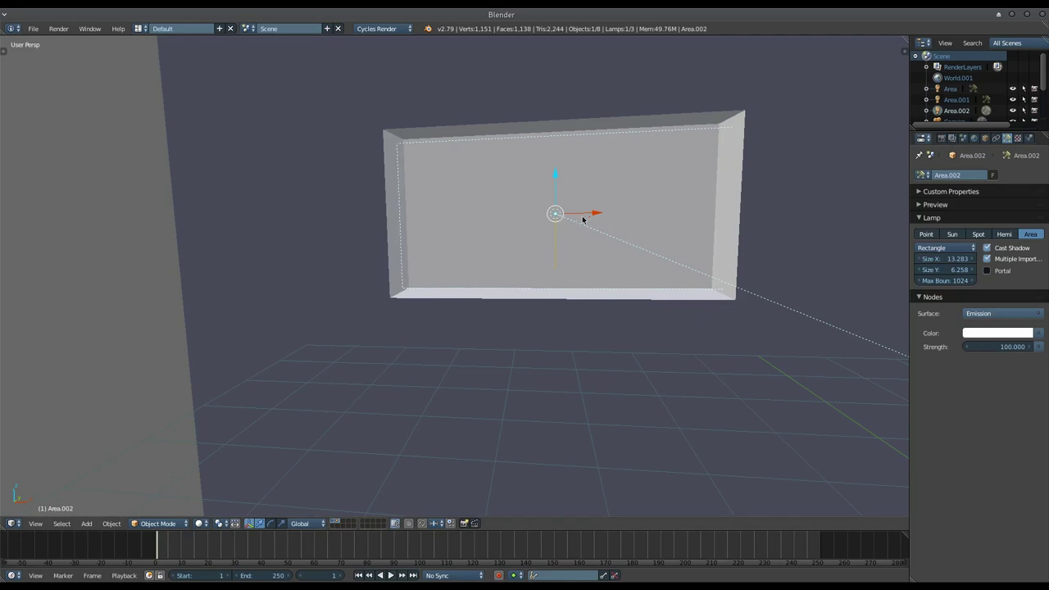
pyautogui.moveTo(604, 214); pyautogui.dragTo(600, 214)
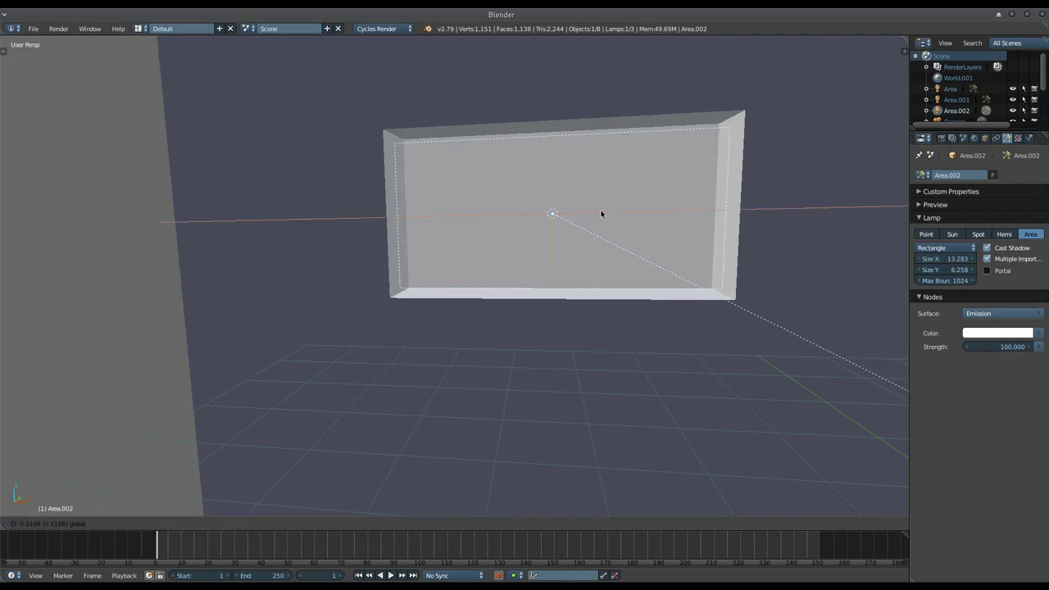
# Raise the lamp's Size Y to 7.002 and return to the camera view.
pyautogui.moveTo(947, 270); pyautogui.dragTo(984, 269)
pyautogui.moveTo(728, 257)
pyautogui.mouseDown(button='middle')
pyautogui.moveTo(639, 283)
pyautogui.moveTo(540, 281)
pyautogui.mouseUp(button='middle')
pyautogui.press('KP_Decimal')
pyautogui.press('KP_0')
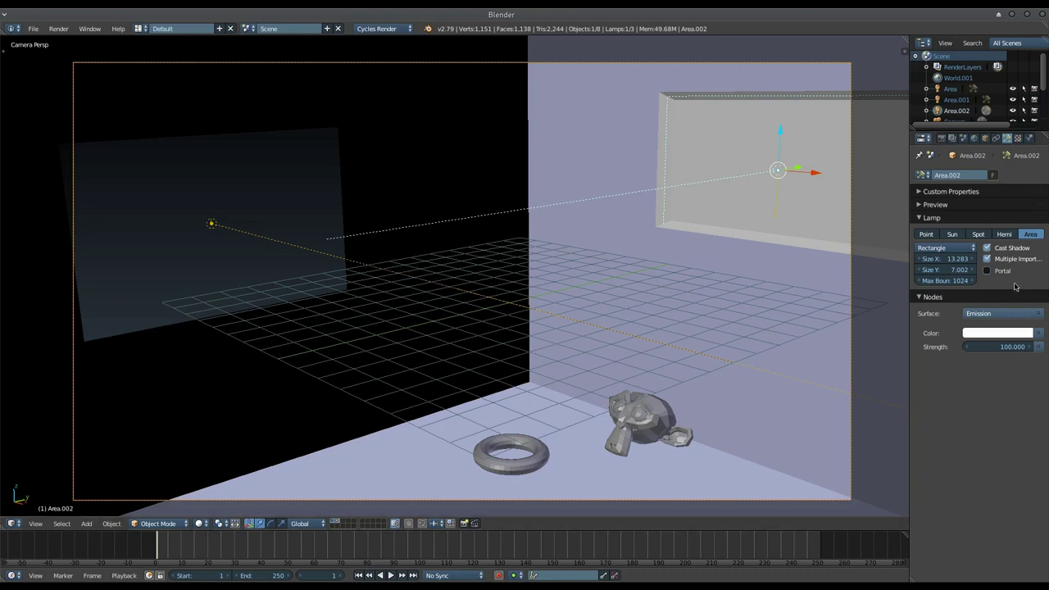
# Enable Portal on the window area lamp and hide the lamp layer.
pyautogui.click(987, 270)
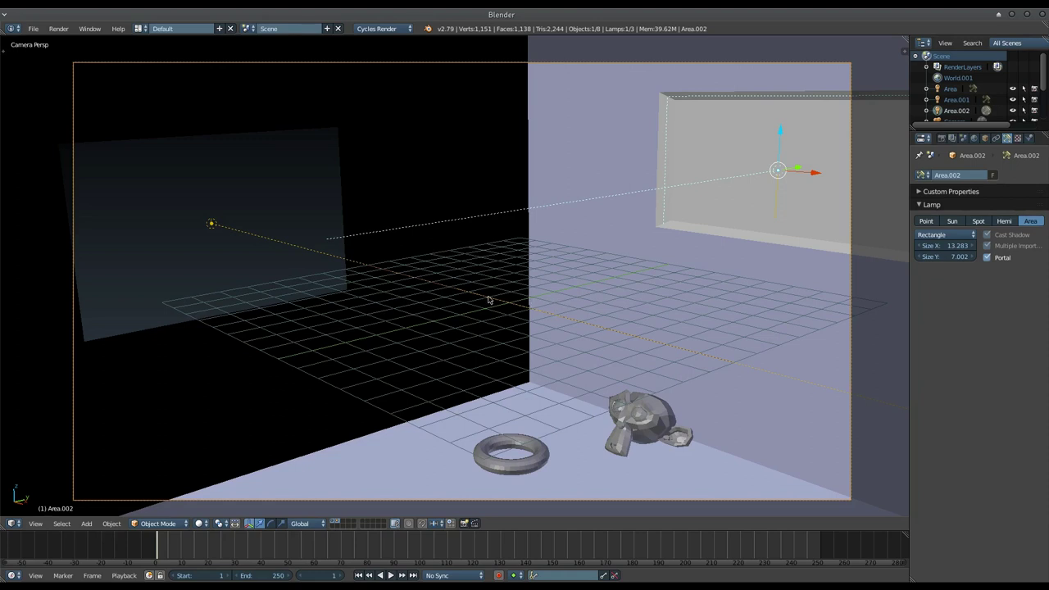
pyautogui.click(334, 523)
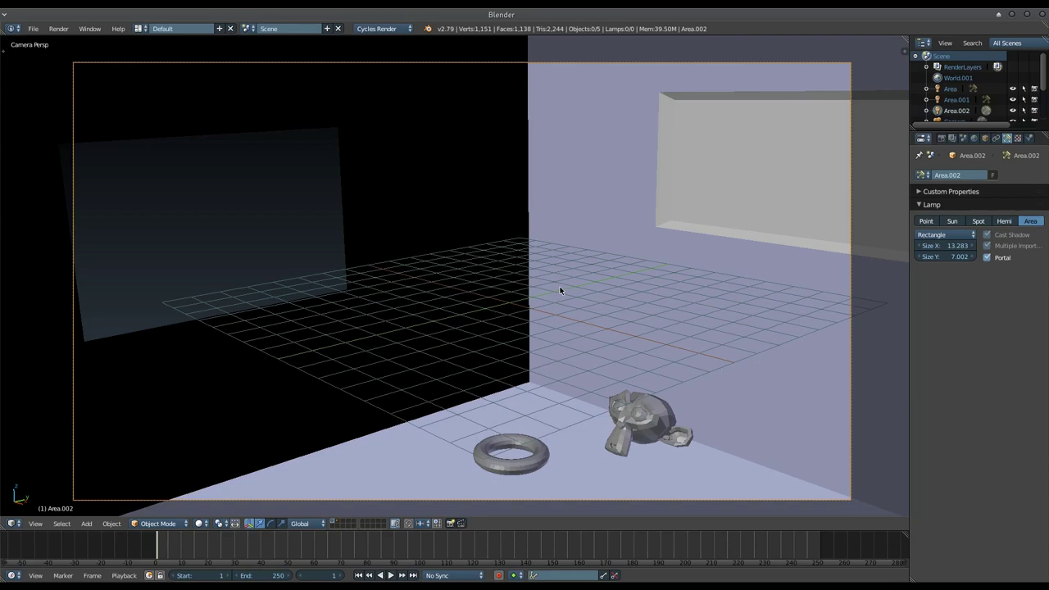
# Switch to Rendered shading and orbit out to view the outdoor field environment around the room.
pyautogui.hotkey('shift', 'z')
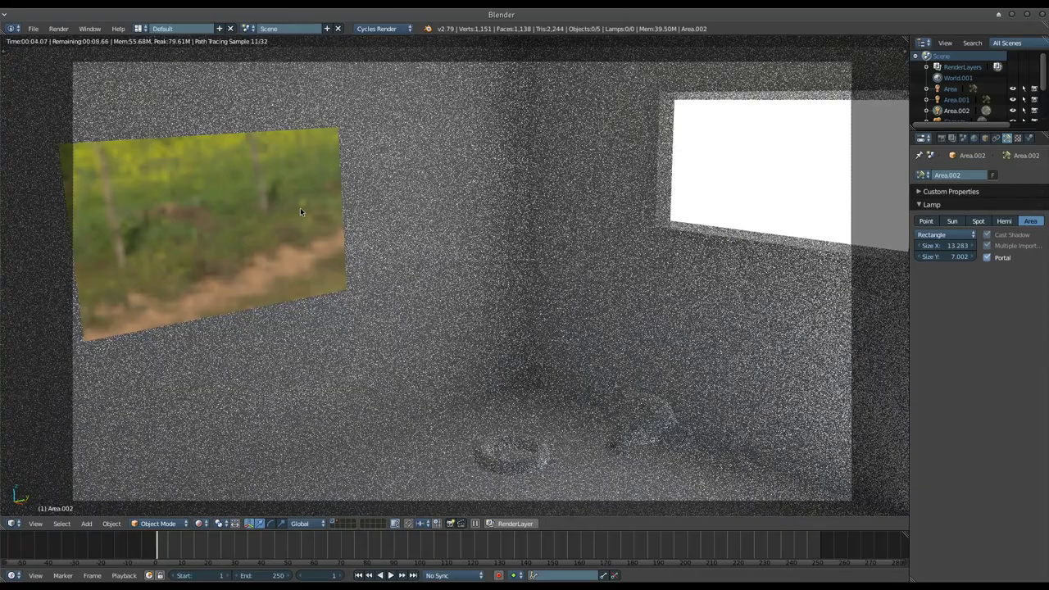
pyautogui.moveTo(443, 207); pyautogui.dragTo(479, 206, button='middle')
pyautogui.scroll(-3, 479, 205)
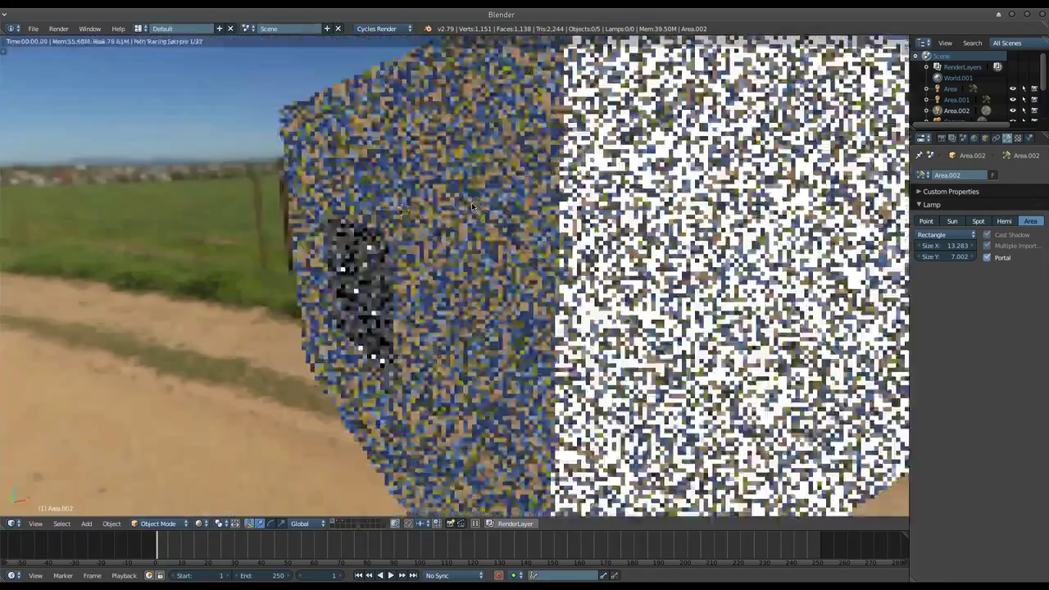
pyautogui.scroll(-5, 477, 206)
pyautogui.moveTo(508, 259)
pyautogui.mouseDown(button='middle')
pyautogui.moveTo(307, 251)
pyautogui.moveTo(491, 248)
pyautogui.mouseUp(button='middle')
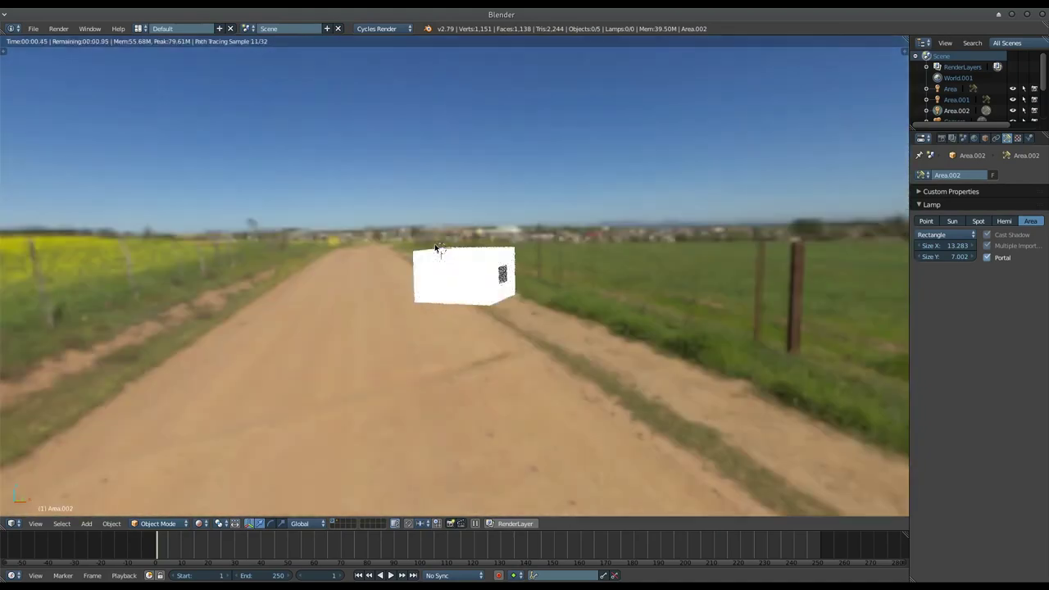
pyautogui.scroll(5, 492, 248)
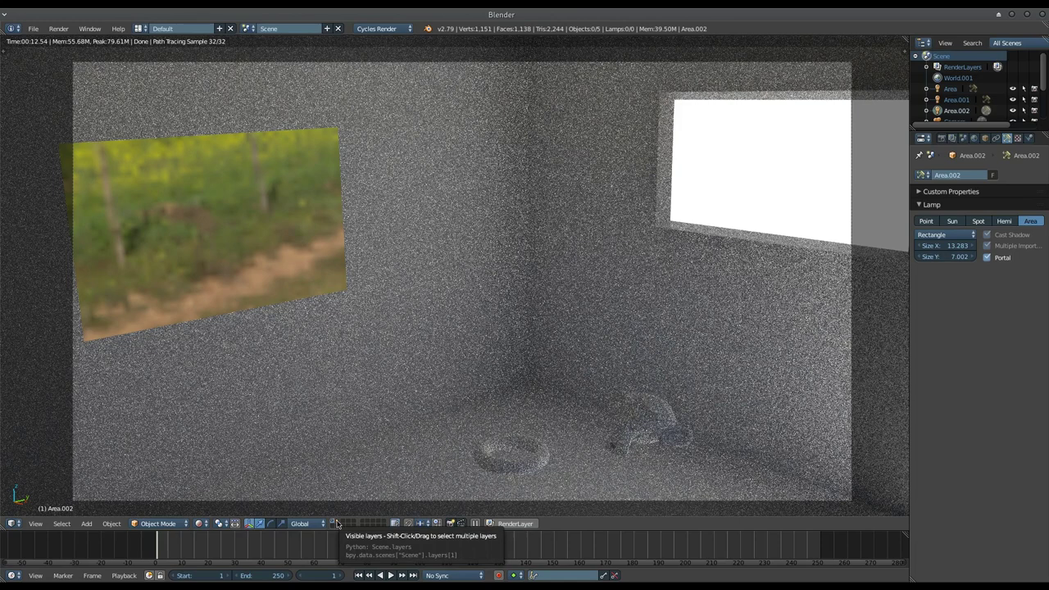
# Hide the area-lamp layer in Render Layers and start an F12 Cycles render.
pyautogui.keyDown('shift'); pyautogui.click(336, 523); pyautogui.keyUp('shift')
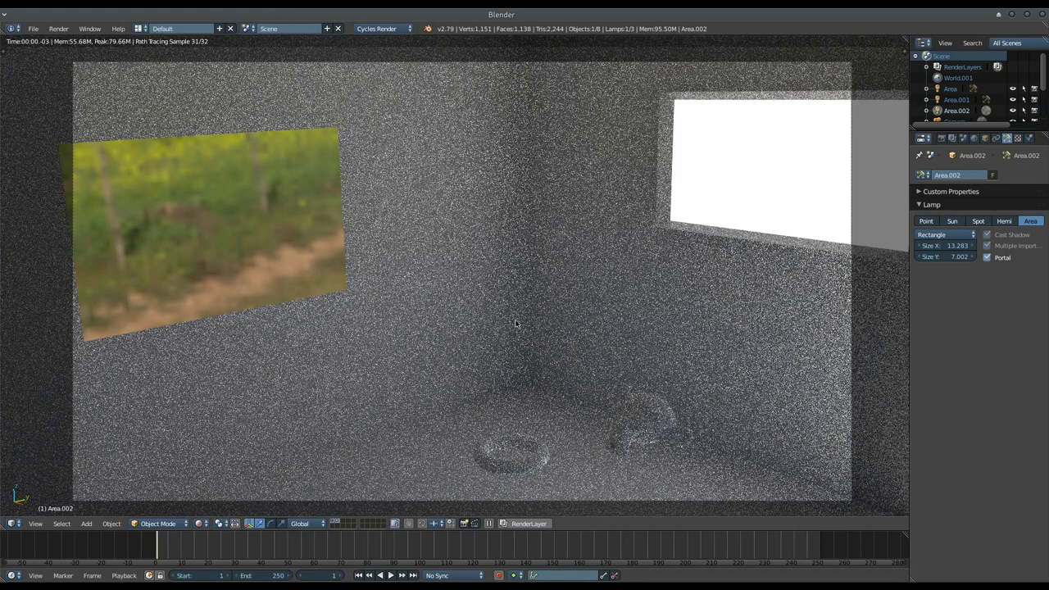
pyautogui.click(952, 138)
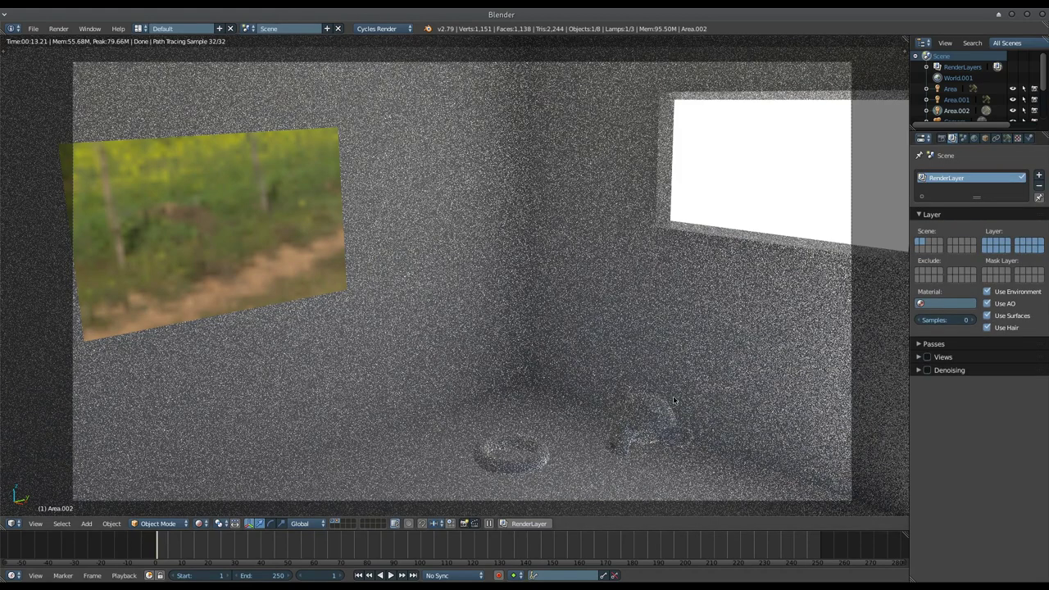
pyautogui.click(338, 522)
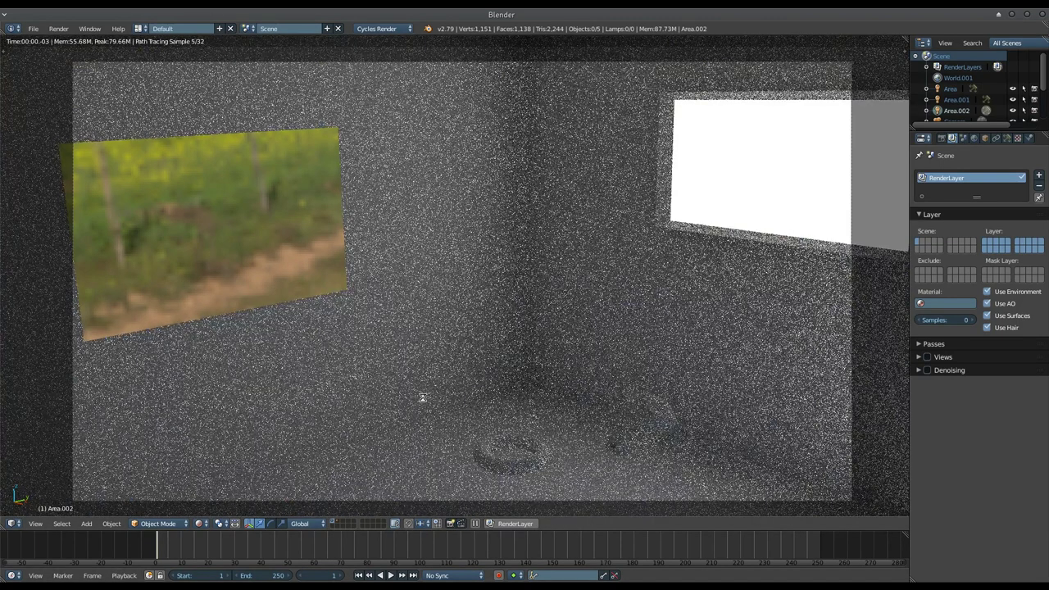
pyautogui.press('F12')
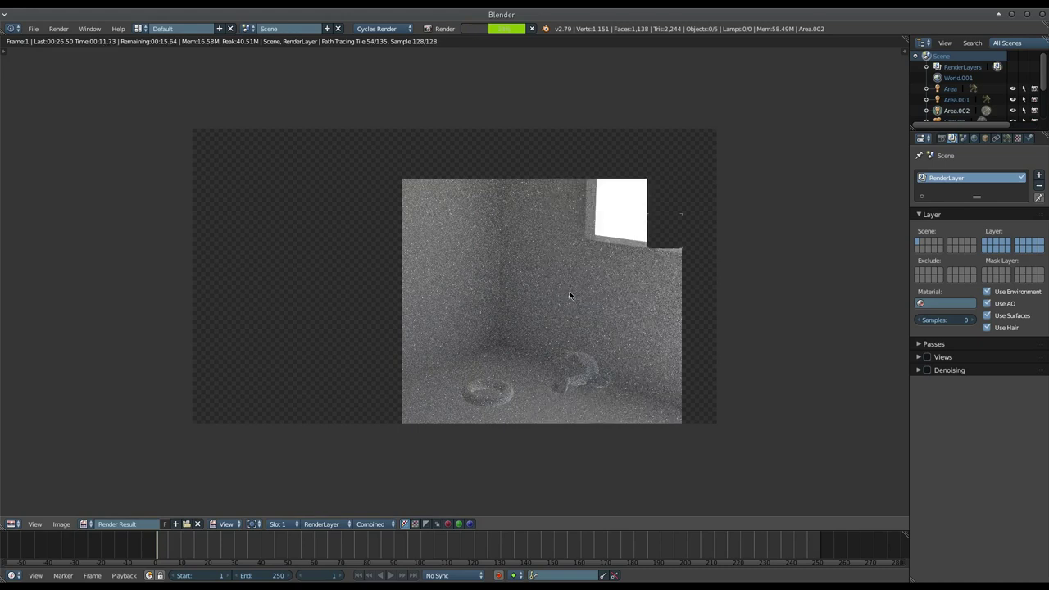
# Verify render samples are 128 under Sampling, then go back to Render Layers.
pyautogui.click(942, 138)
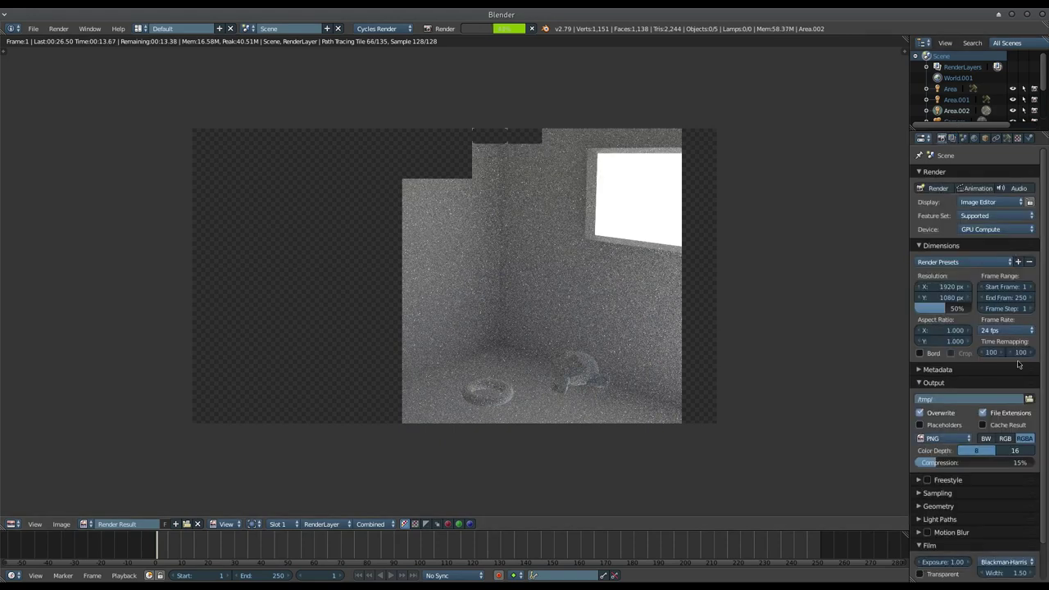
pyautogui.scroll(-1, 989, 448)
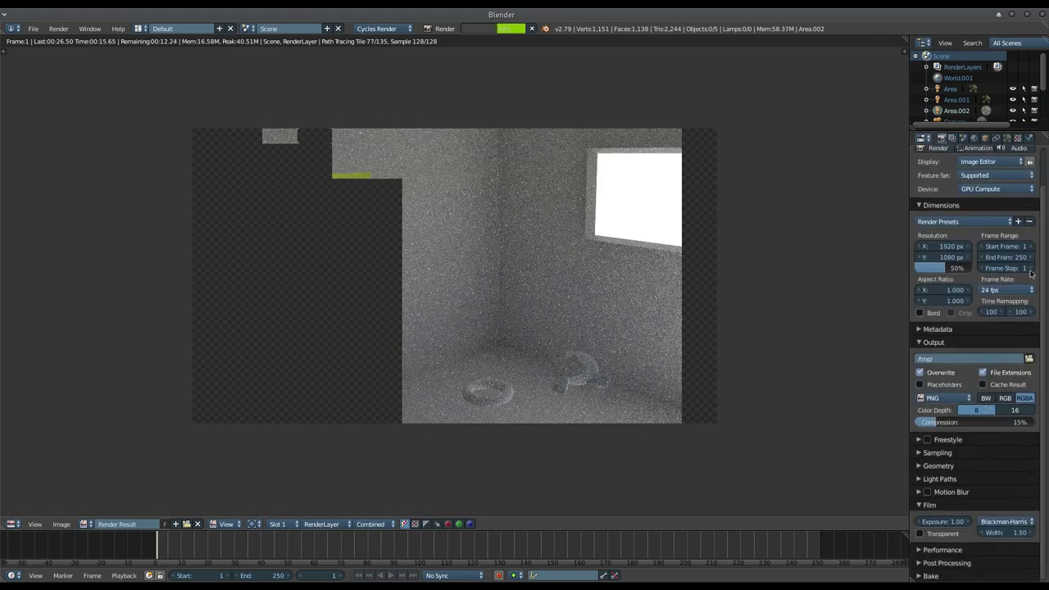
pyautogui.click(947, 455)
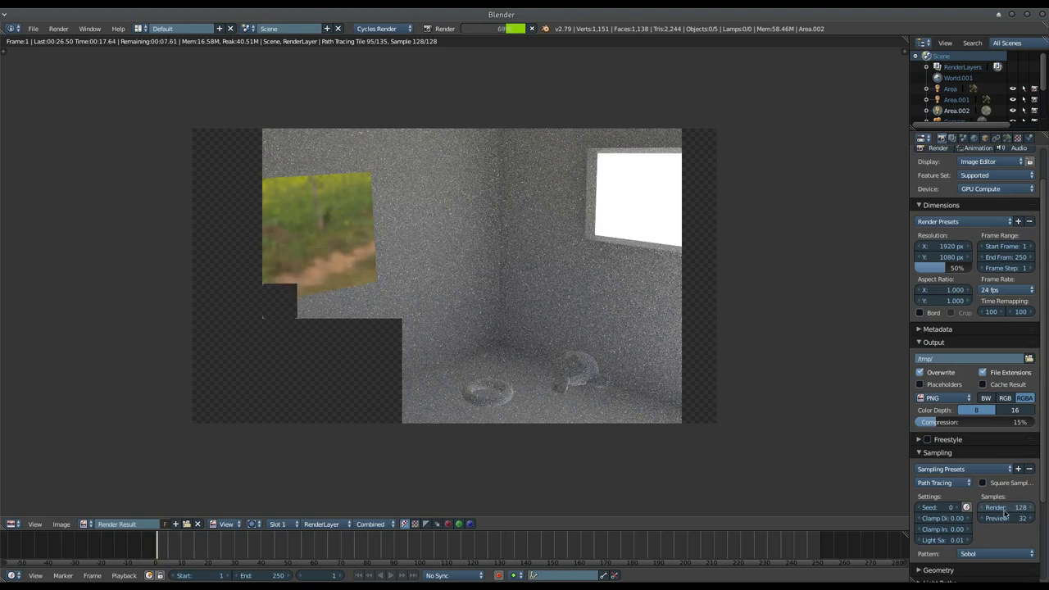
pyautogui.scroll(1, 1004, 245)
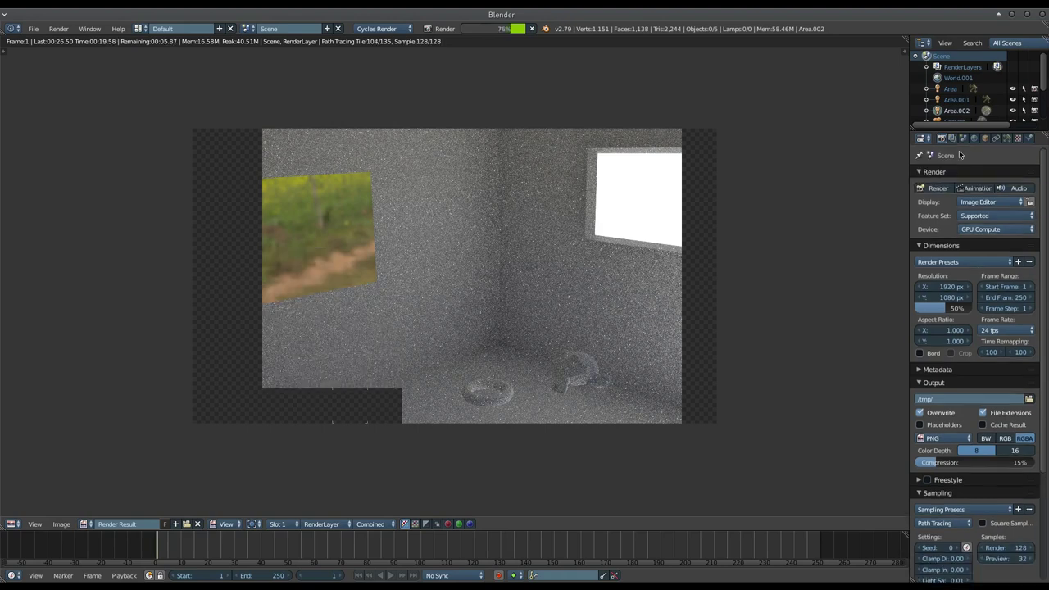
pyautogui.click(953, 139)
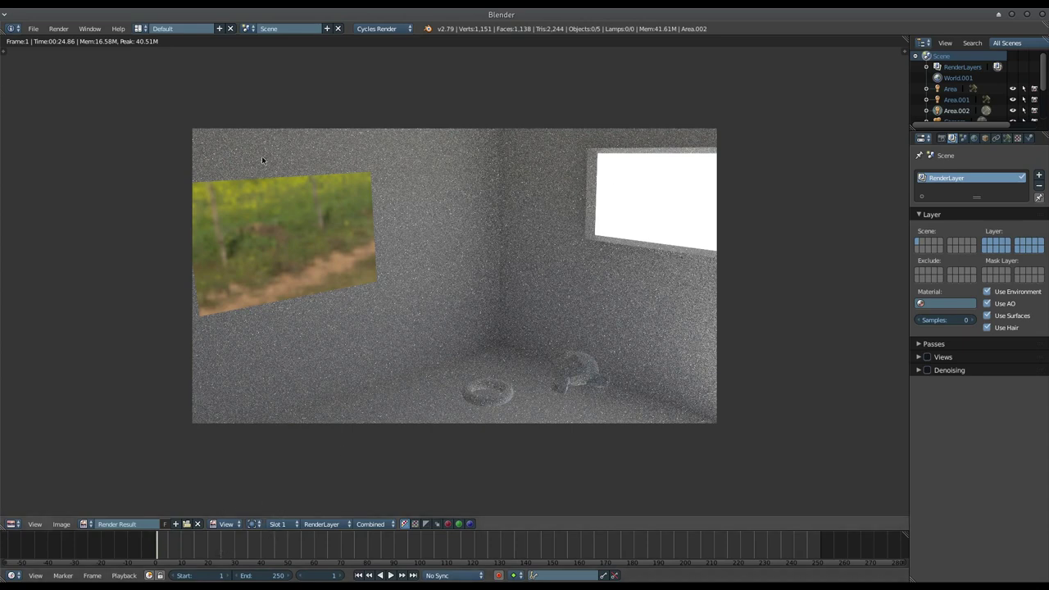
# Pick Slot 2, re-enable the area-lamp portal layer, and render with F12.
pyautogui.click(284, 525)
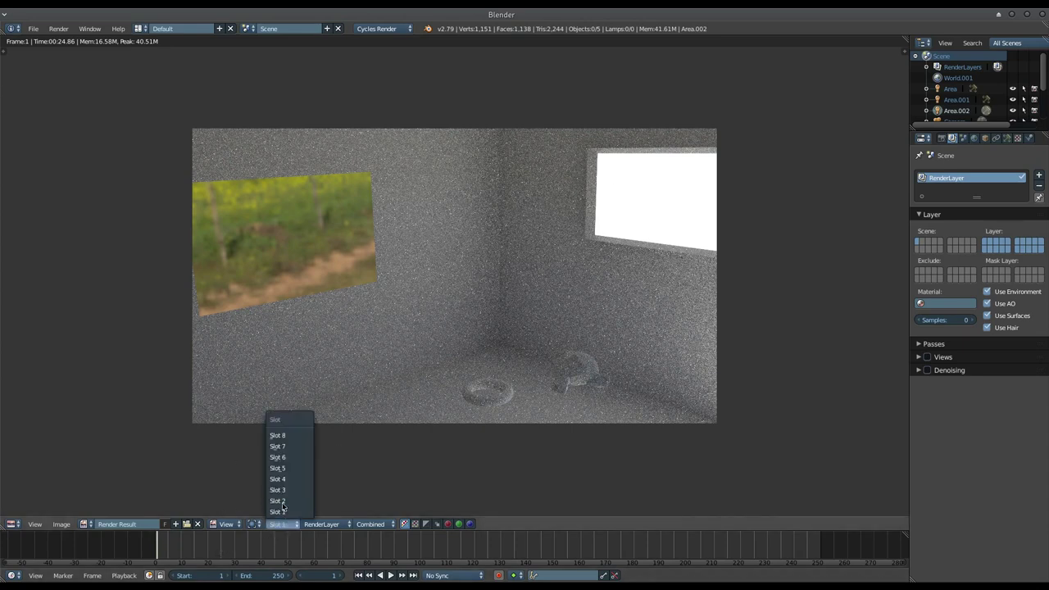
pyautogui.press('Escape')
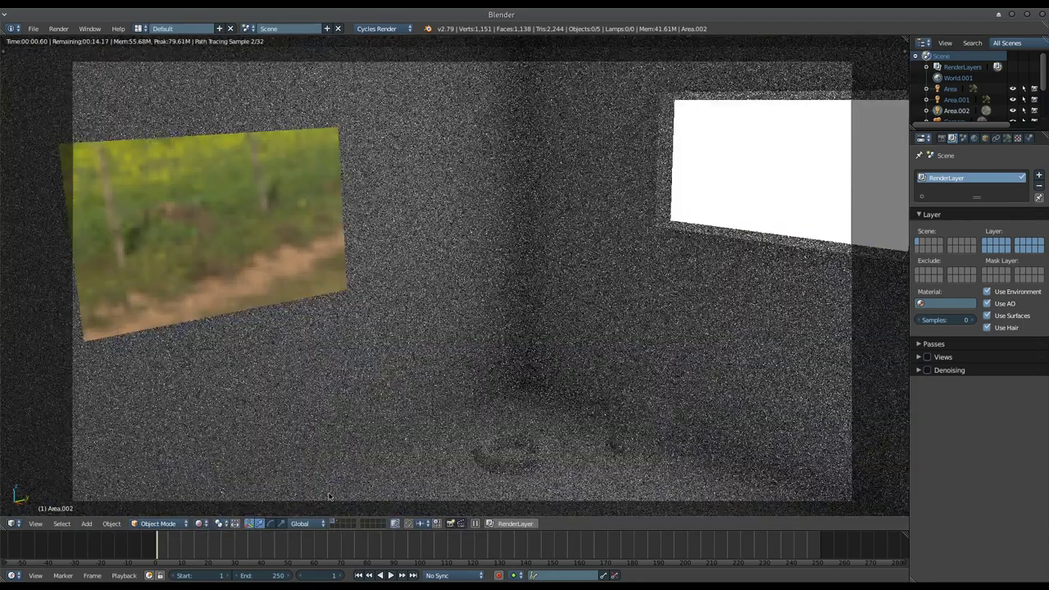
pyautogui.keyDown('shift'); pyautogui.click(338, 523); pyautogui.keyUp('shift')
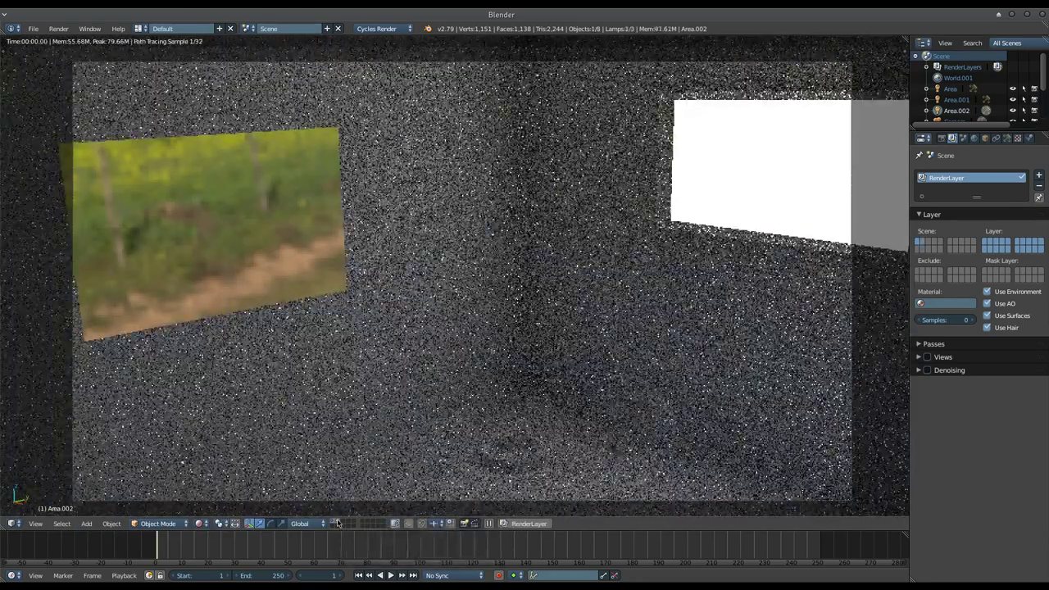
pyautogui.press('F12')
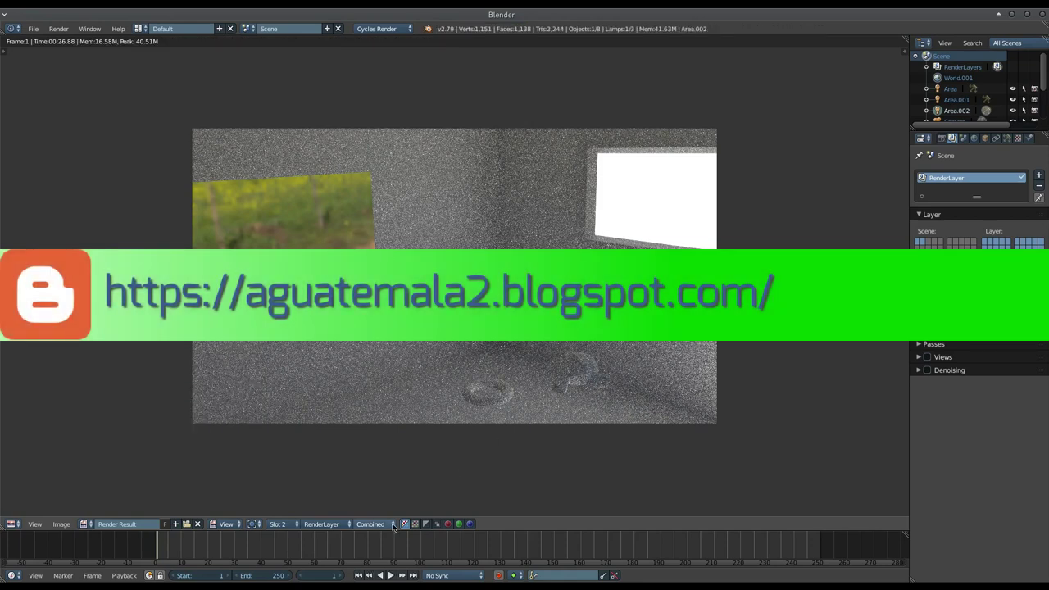
pyautogui.click(279, 524)
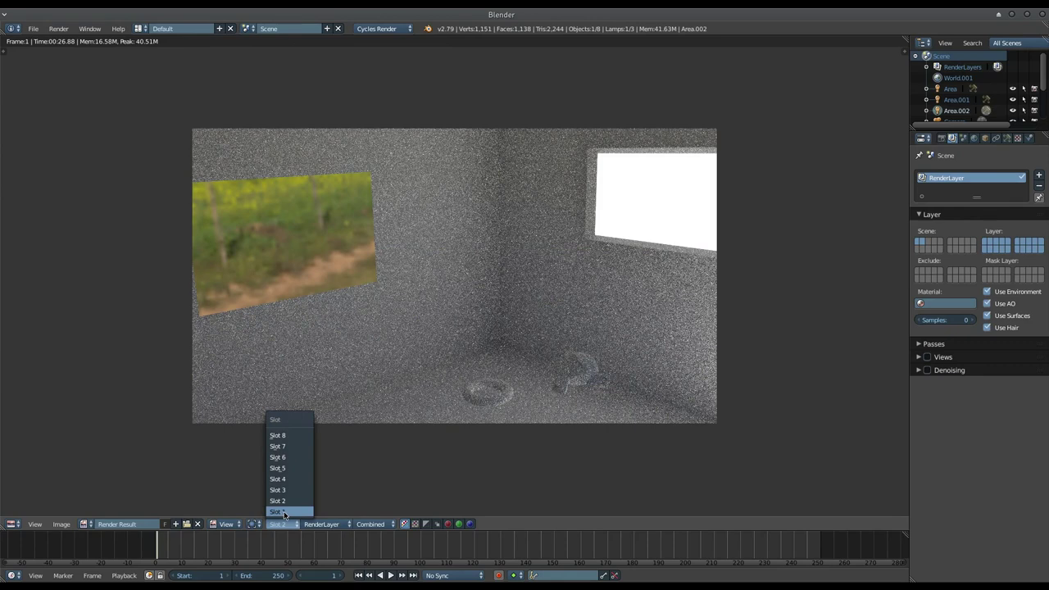
pyautogui.click(284, 513)
pyautogui.click(282, 524)
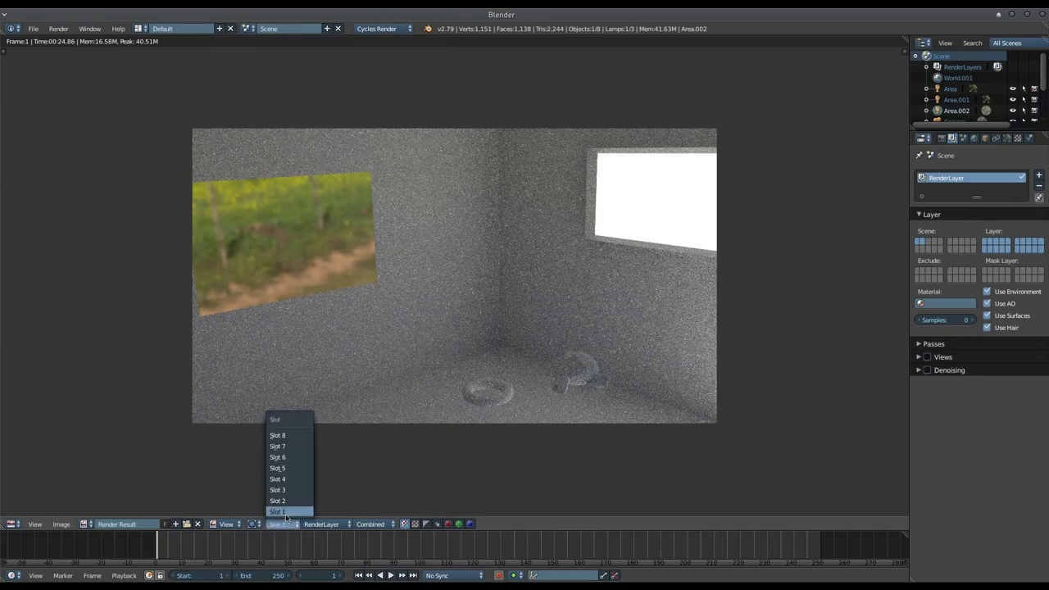
pyautogui.click(288, 501)
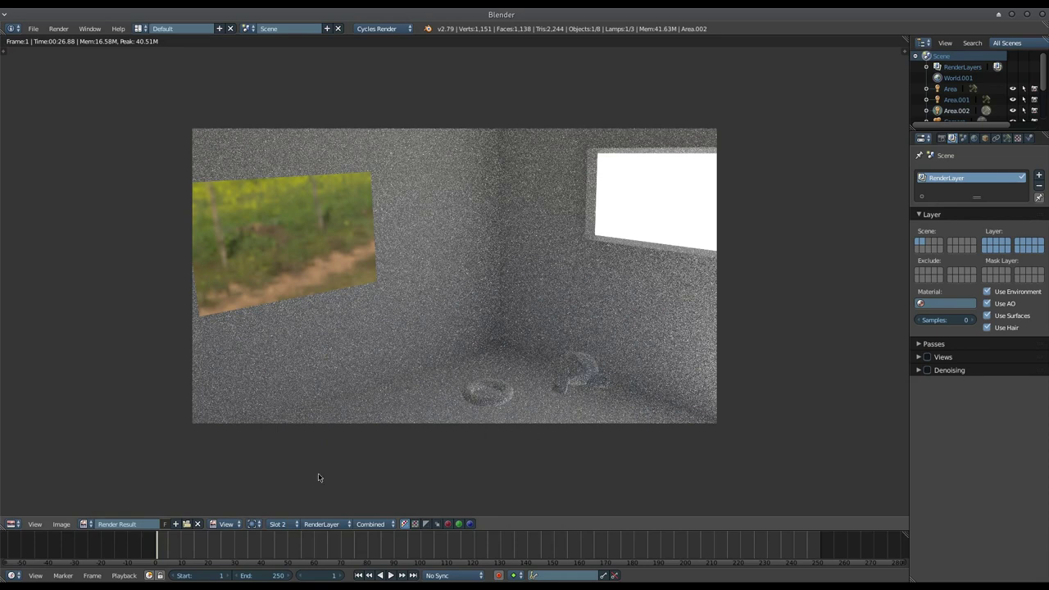
pyautogui.click(283, 524)
pyautogui.click(286, 510)
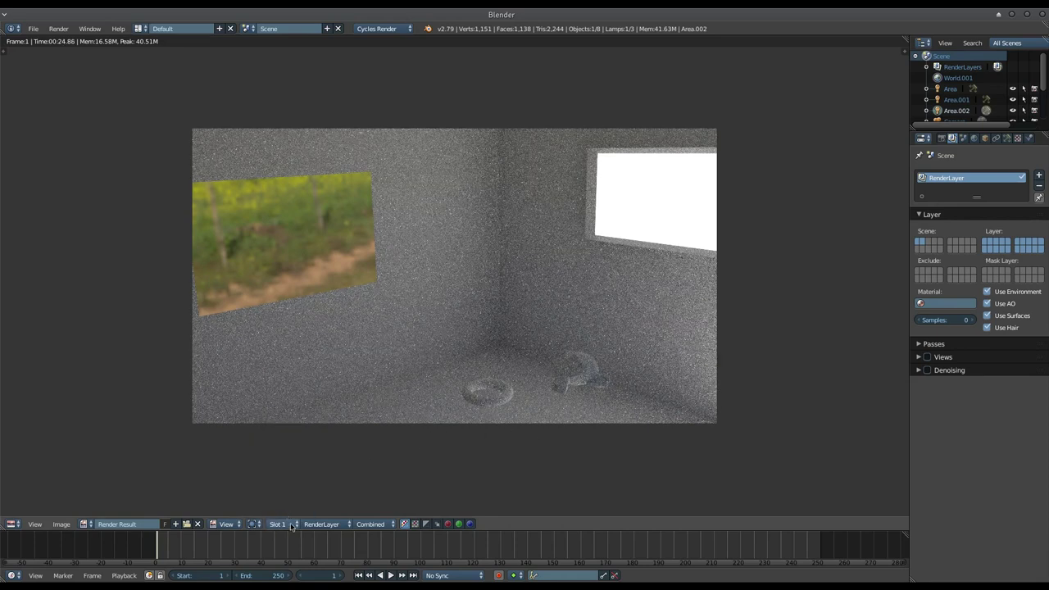
pyautogui.click(292, 526)
pyautogui.click(291, 504)
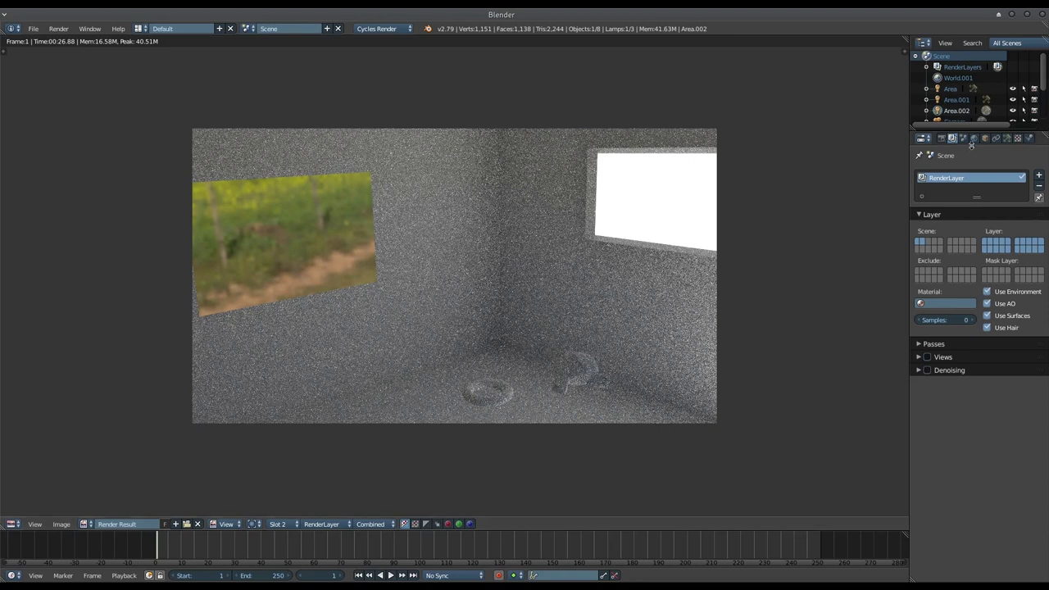
# Set the Color Management view transform to Filmic.
pyautogui.click(964, 139)
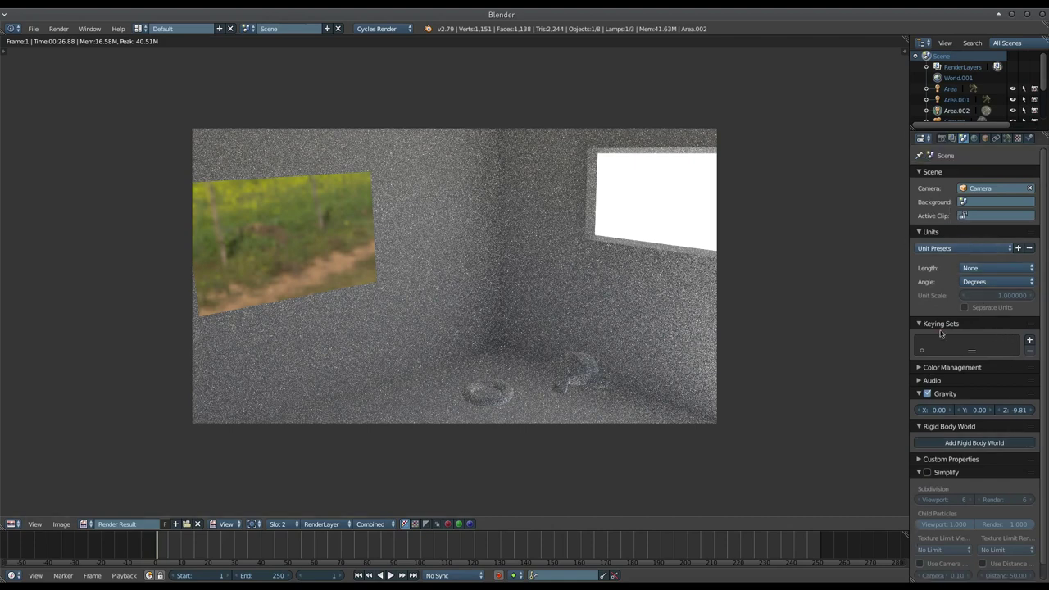
pyautogui.click(961, 368)
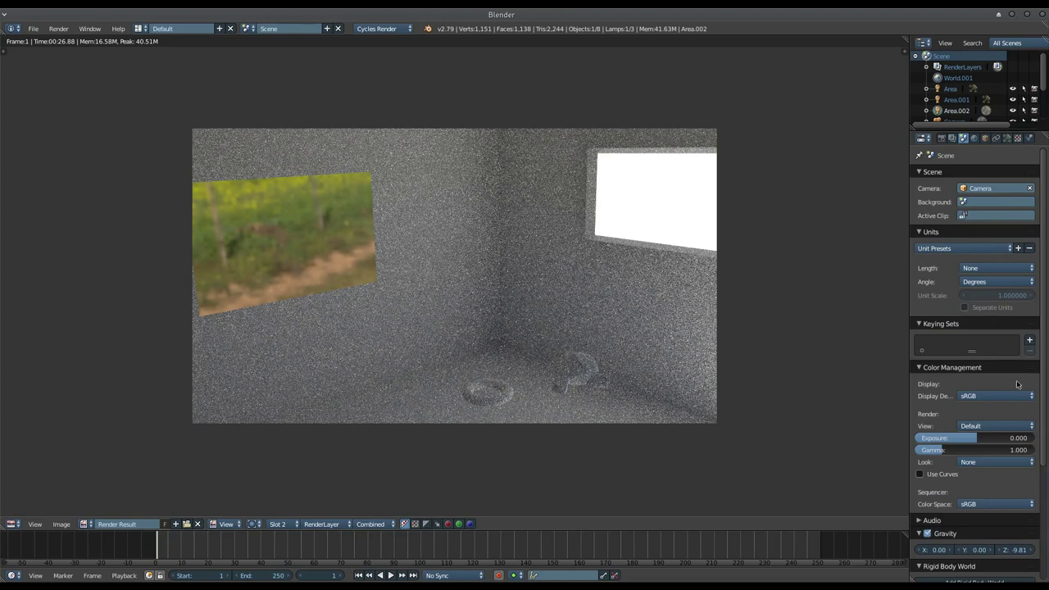
pyautogui.click(984, 427)
pyautogui.click(980, 402)
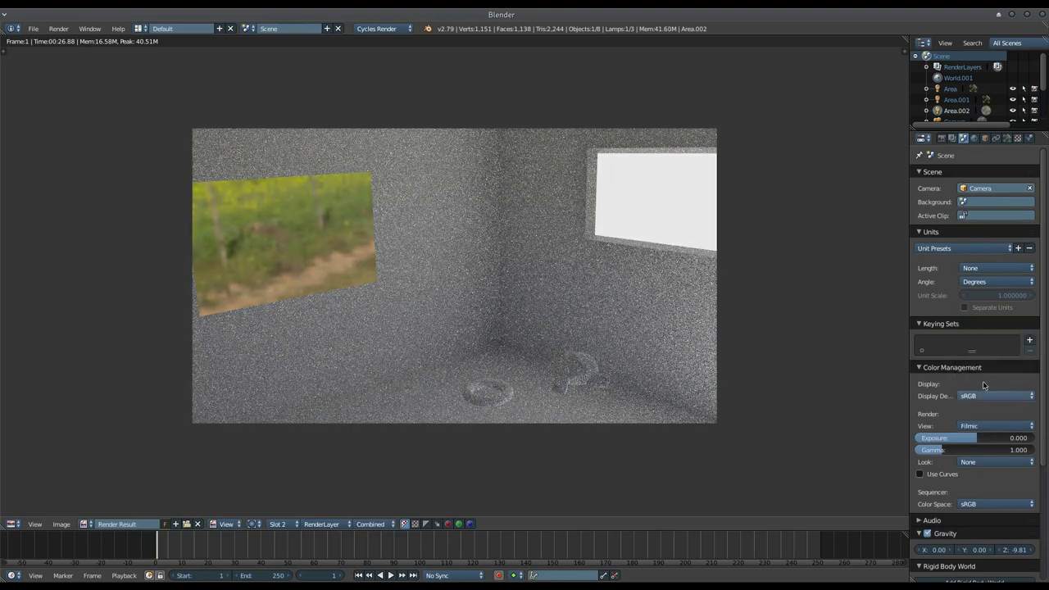
# Compare the Slot 1 and Slot 2 renders under Filmic, ending on Slot 2.
pyautogui.click(278, 524)
pyautogui.click(285, 514)
pyautogui.click(283, 523)
pyautogui.click(291, 506)
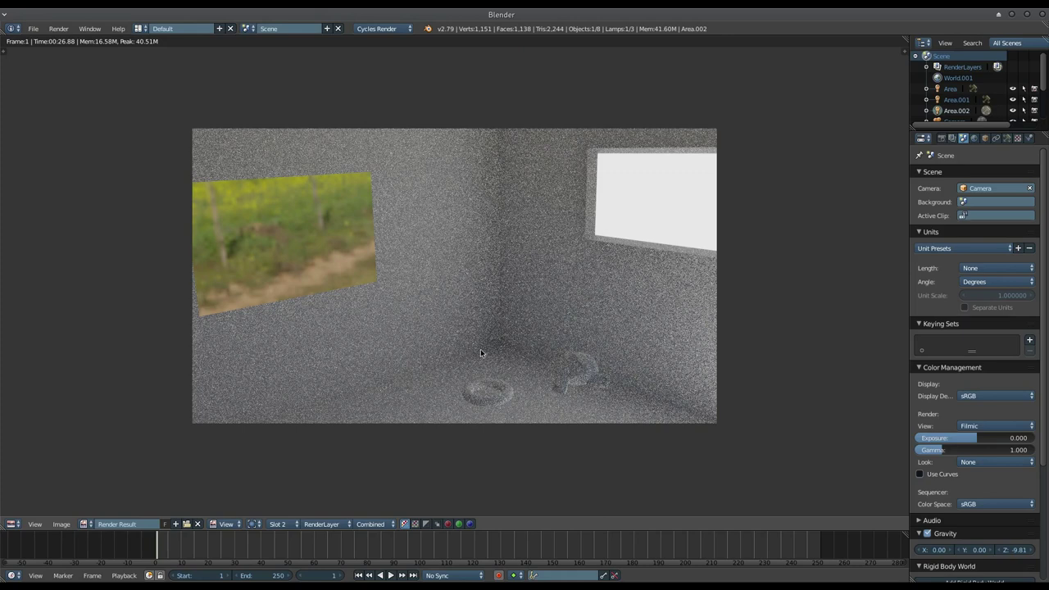
pyautogui.scroll(1, 622, 285)
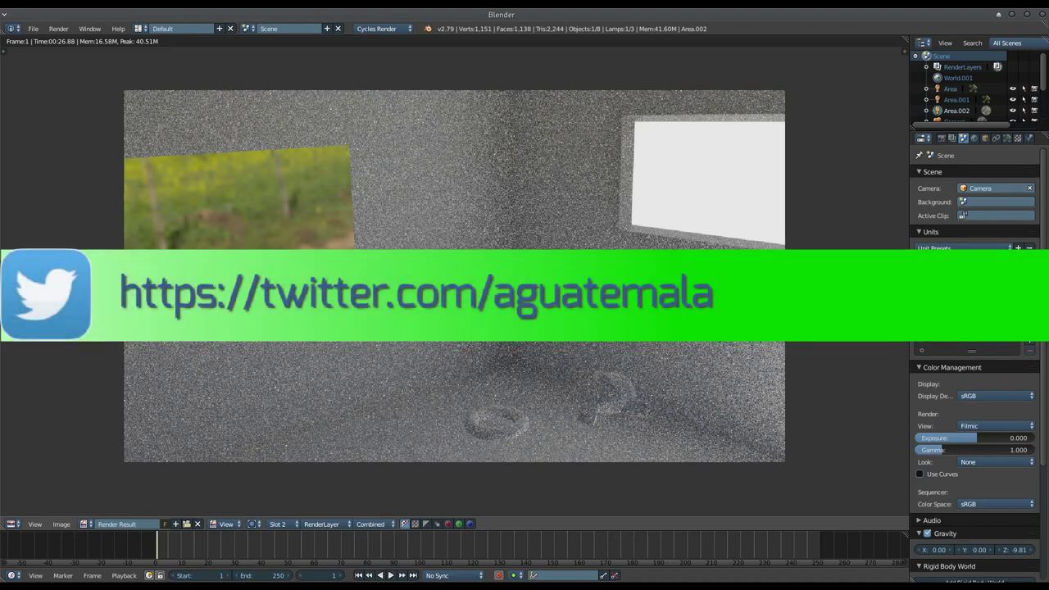
pyautogui.scroll(-1, 601, 358)
pyautogui.scroll(-1, 600, 359)
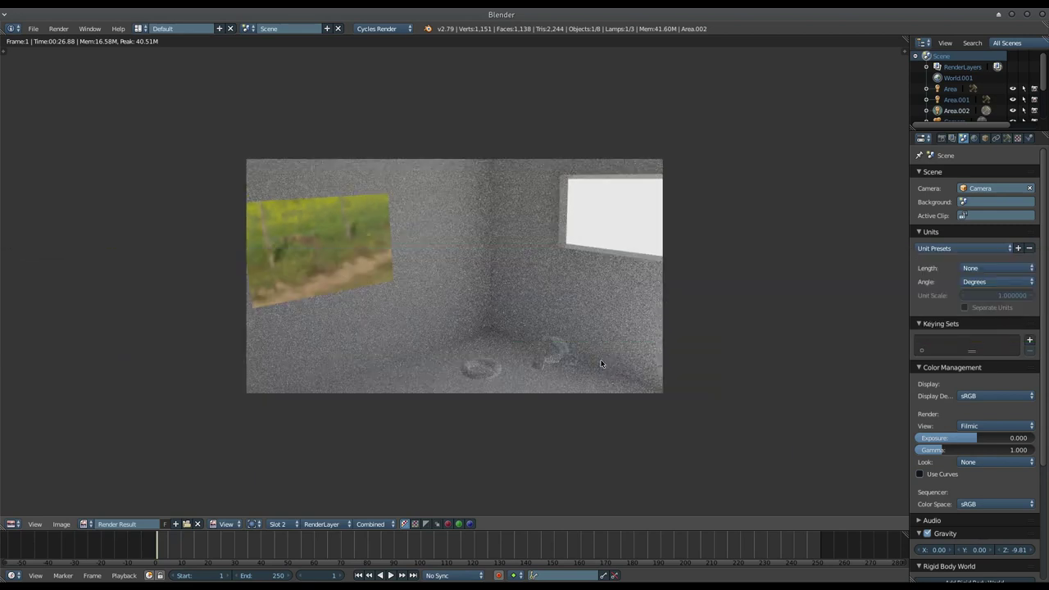
pyautogui.scroll(1, 602, 359)
pyautogui.scroll(1, 602, 359)
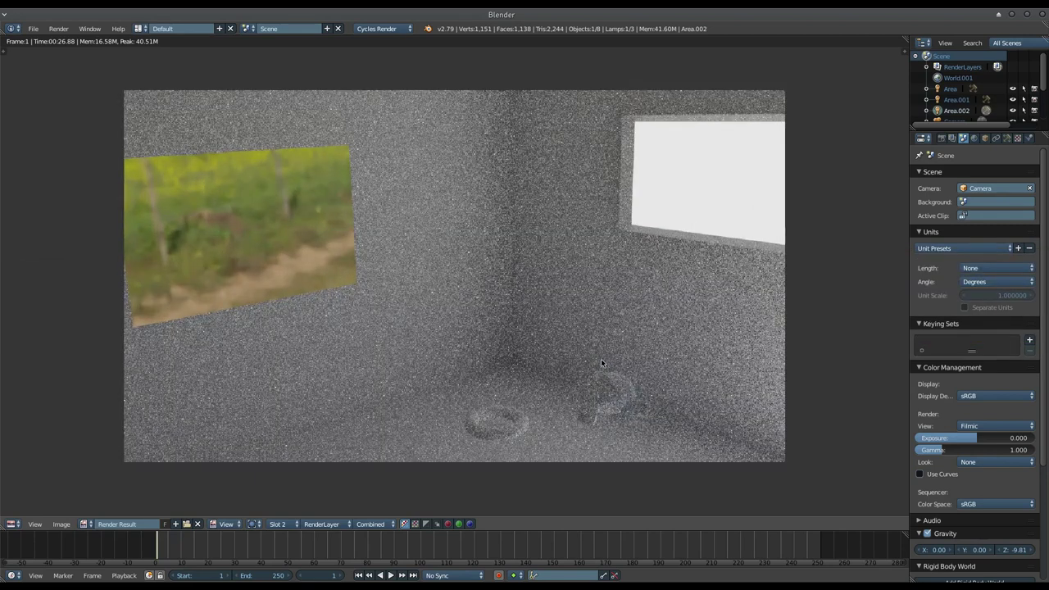